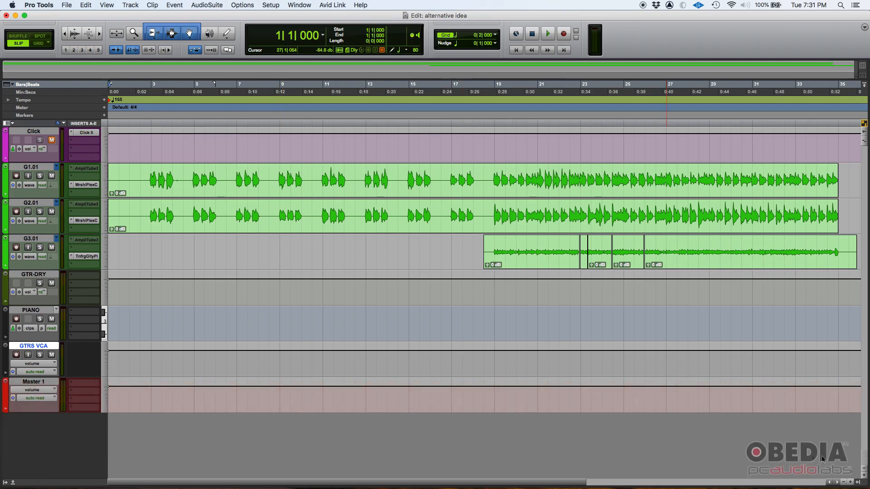
Show the Tracks and Groups lists beside the edit window
drag(864, 484, 864, 485)
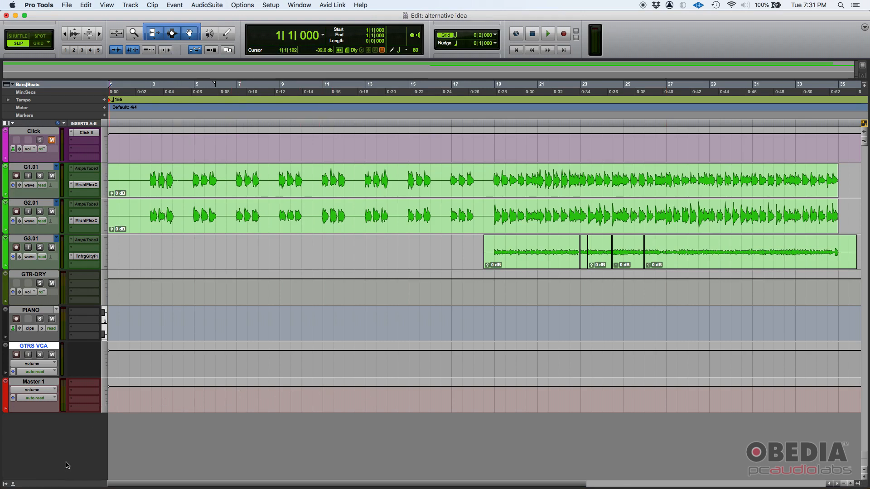
click(7, 484)
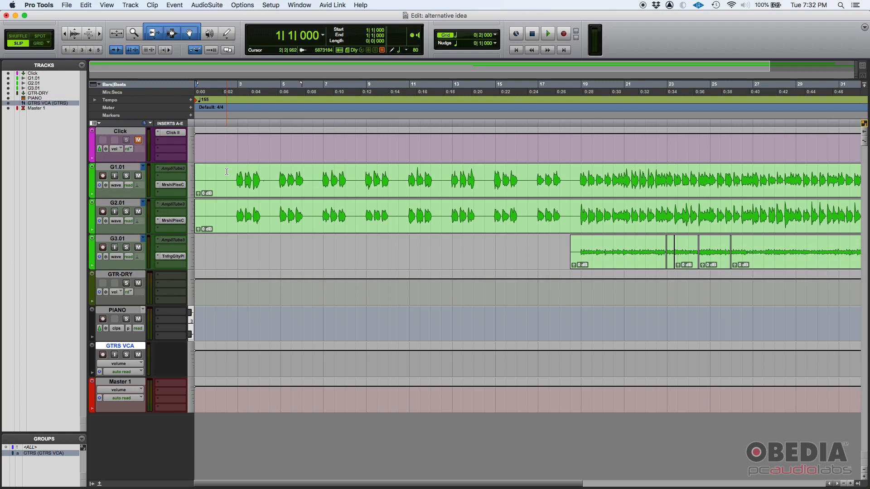
Select the Click, G1.01, G2.01 and G3.01 tracks in turn to match track list entries with tracks in the edit window
click(35, 74)
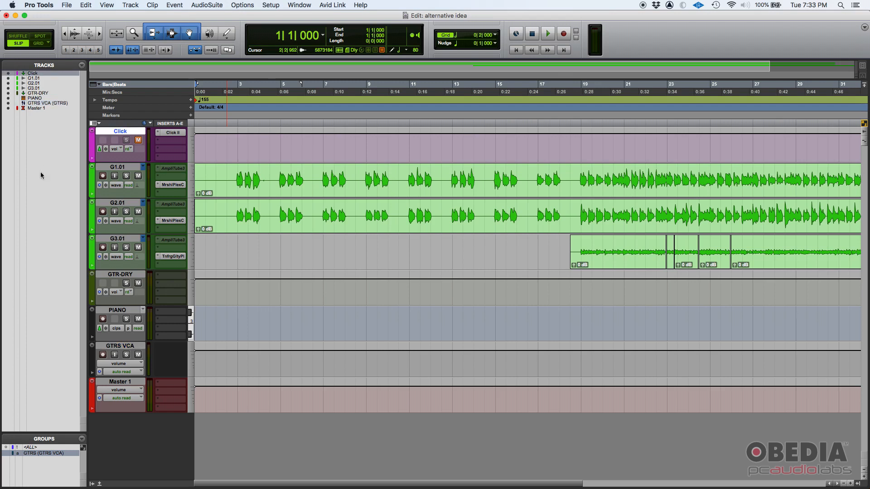
click(34, 78)
click(37, 82)
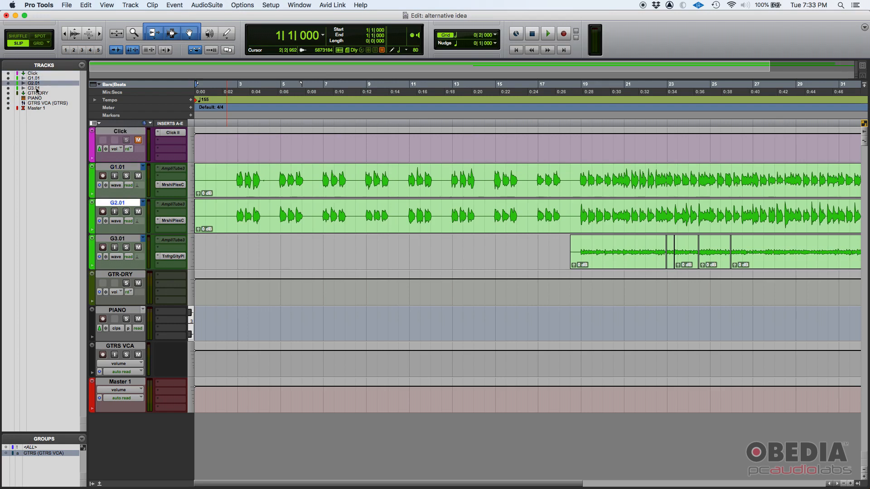
click(35, 88)
click(121, 134)
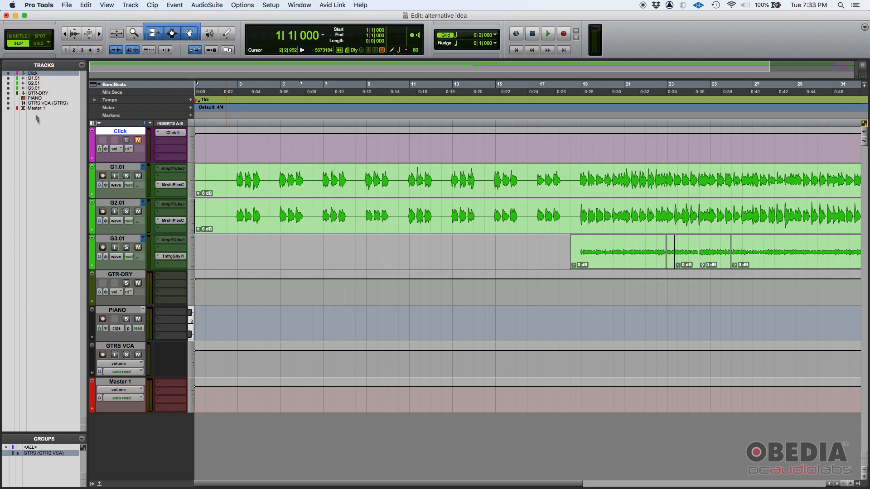
click(33, 83)
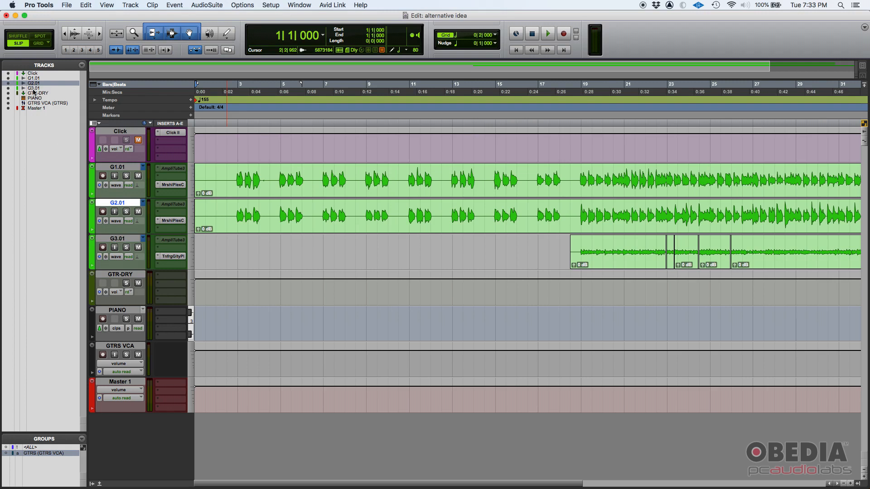
click(33, 88)
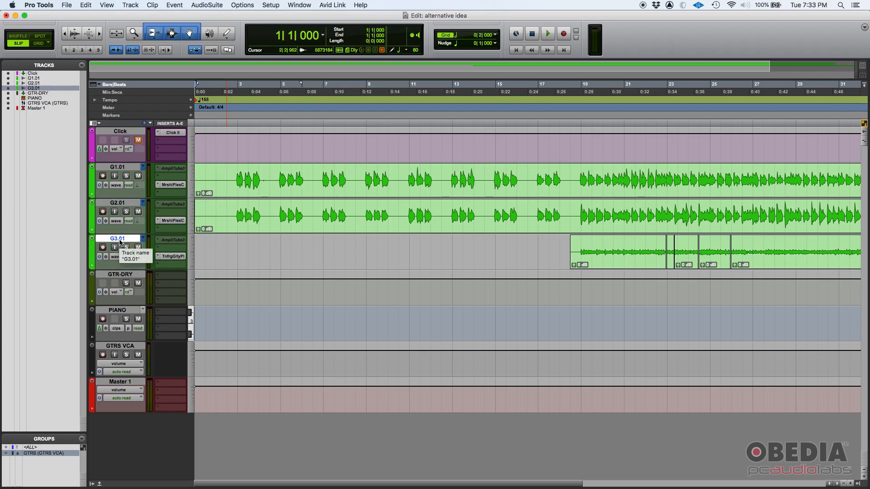
click(122, 170)
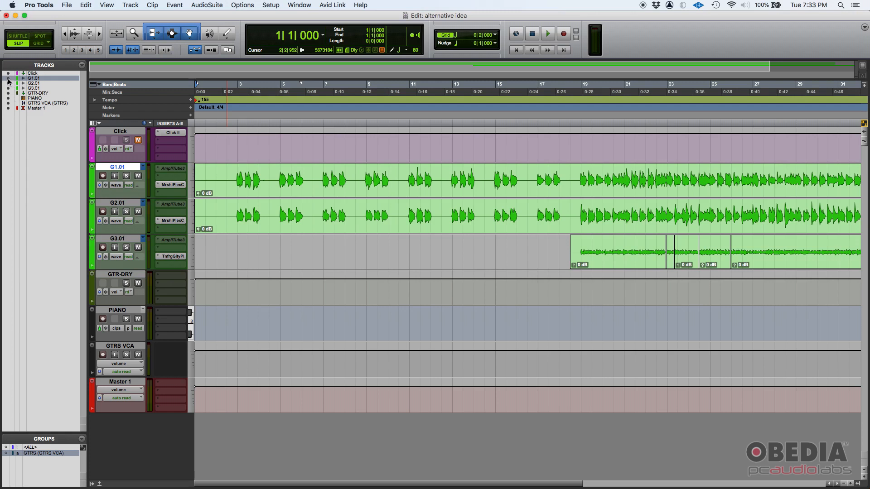
Hide the Click track from the edit window and show it again
click(35, 73)
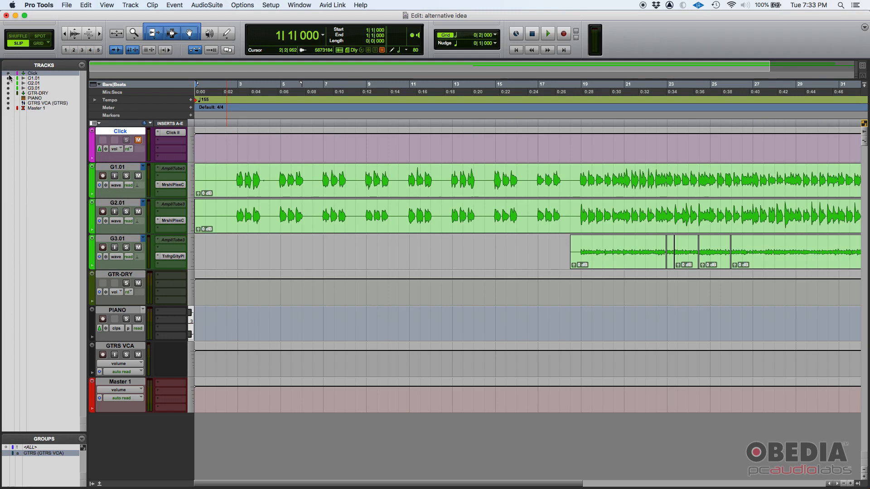
click(9, 74)
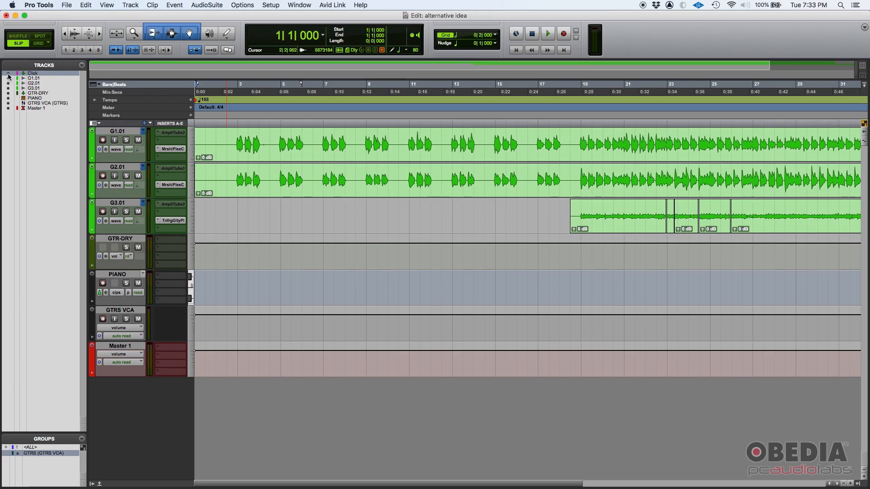
click(8, 75)
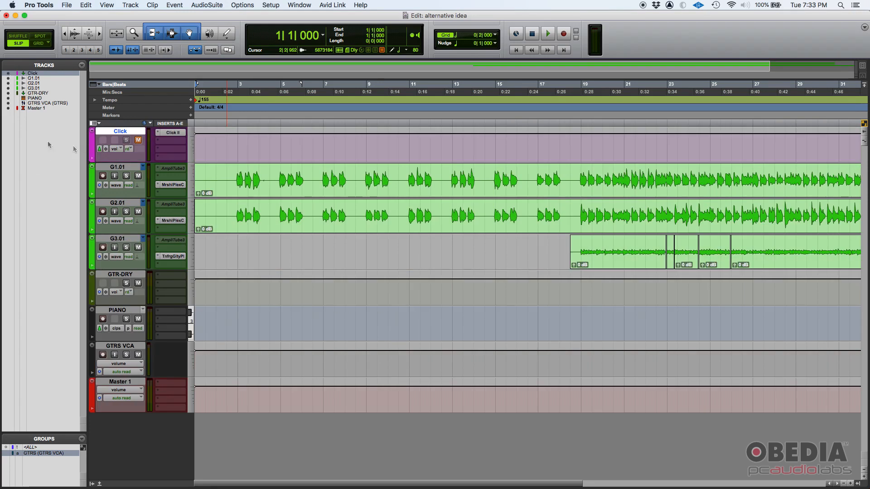
Hide the Master 1 track from the edit window and show it again
click(130, 383)
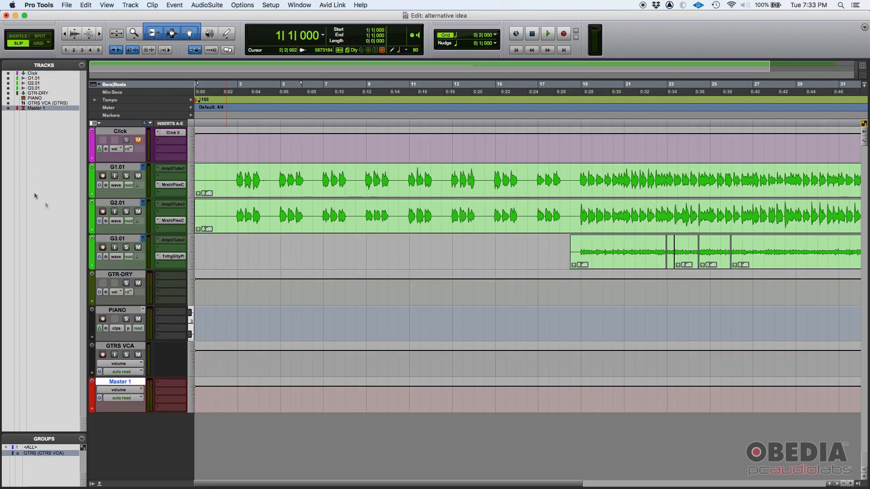
click(9, 109)
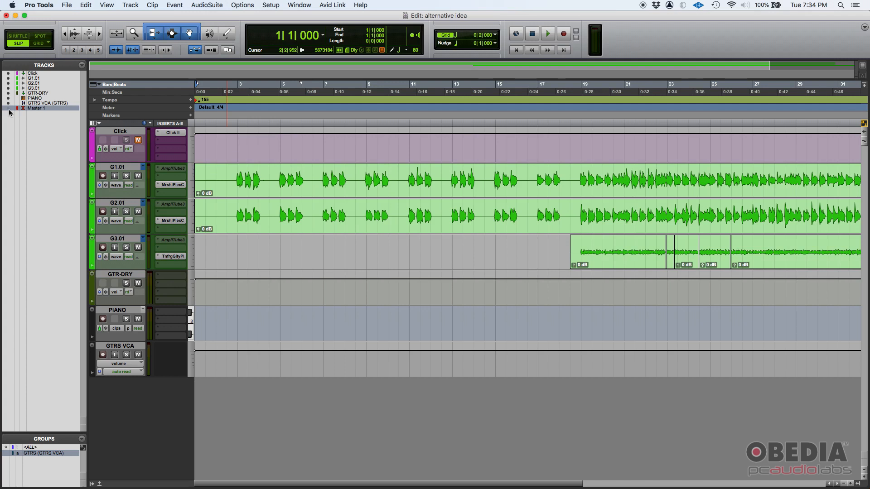
click(8, 109)
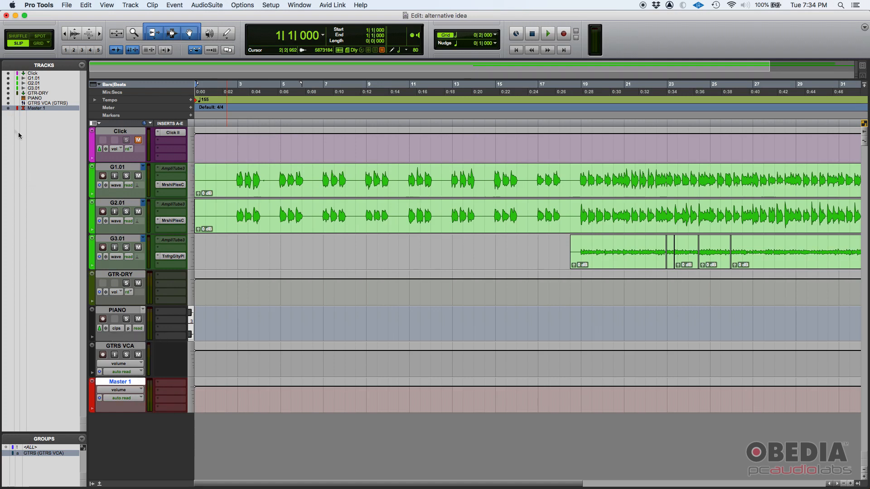
Hide the G1.01, G2.01, G3.01, GTR-DRY and GTRS VCA tracks, keeping Click, PIANO and Master 1 shown
click(8, 93)
click(8, 98)
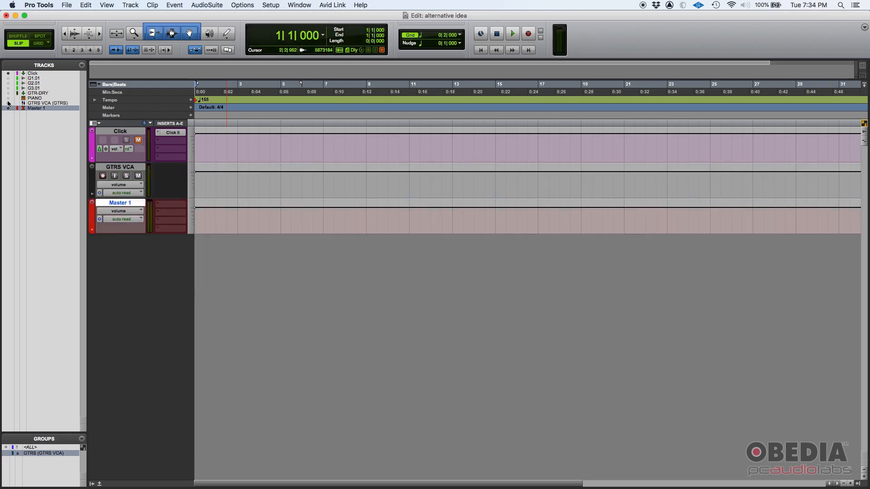
click(8, 104)
click(8, 98)
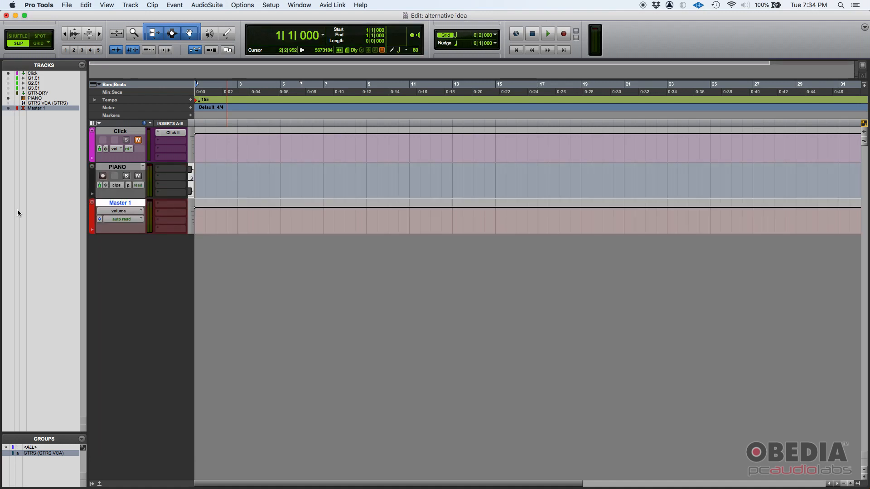
click(119, 131)
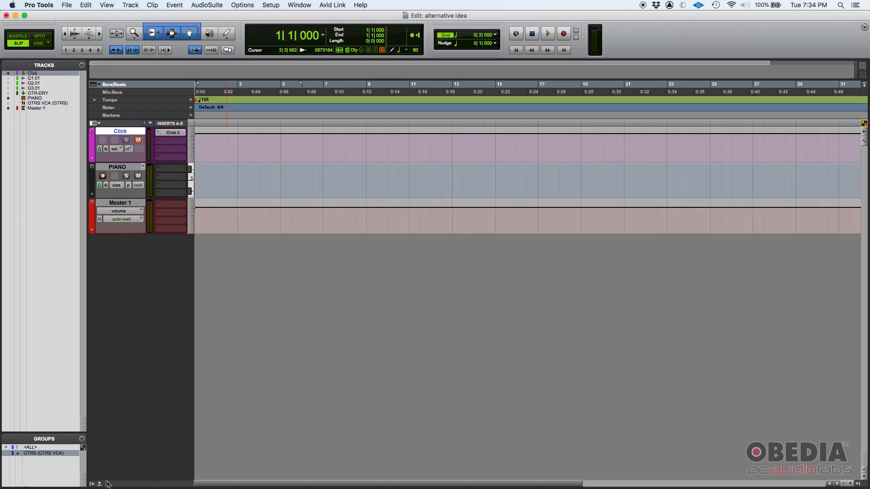
With the track list hidden, play the session briefly from about bar 8 and return to the start
click(93, 484)
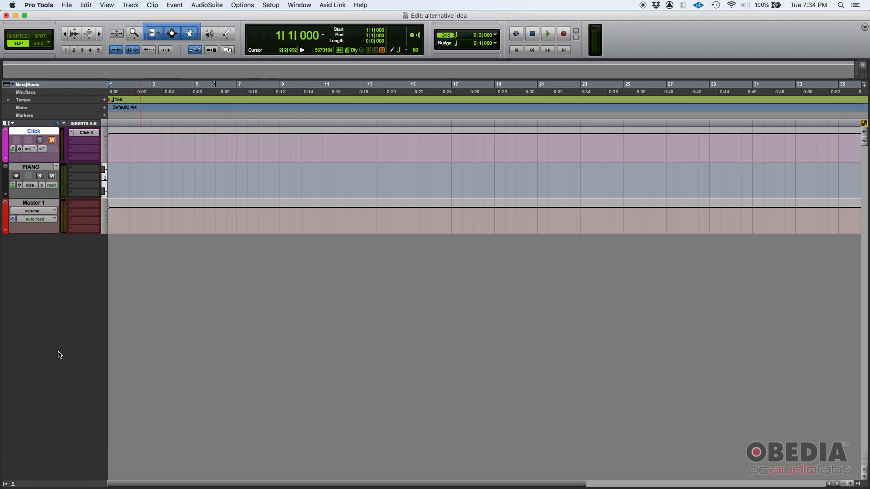
click(270, 151)
key(space)
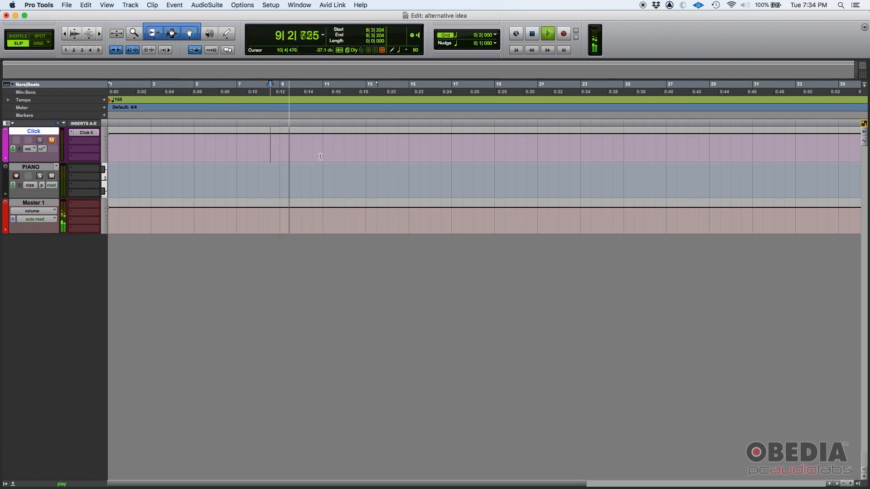
key(space)
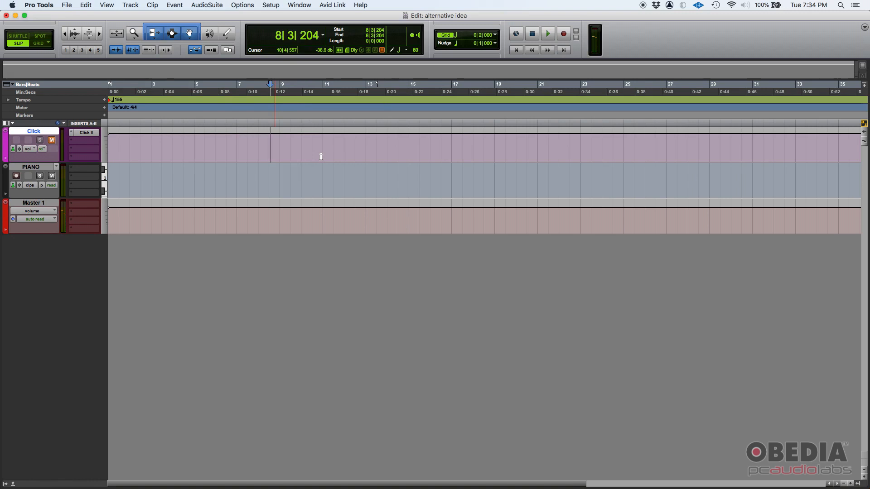
key(Return)
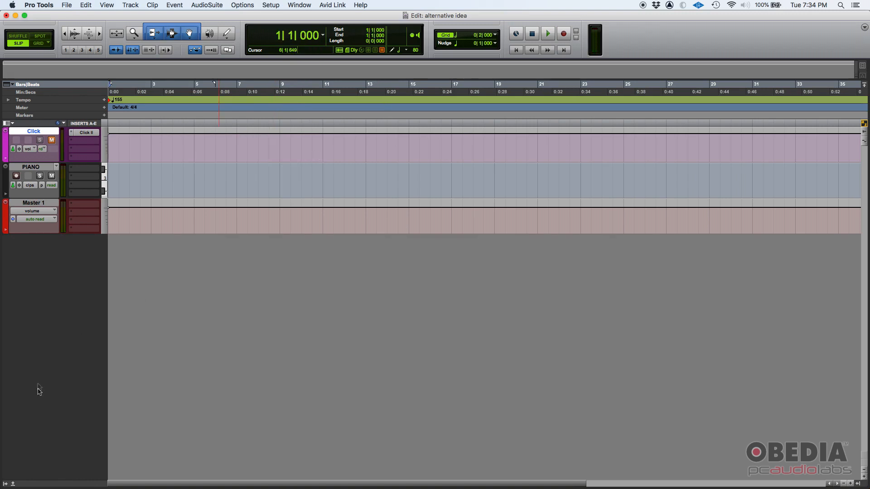
Reopen the track list and show the G1.01, G2.01, G3.01, GTR-DRY and GTRS VCA tracks again
click(5, 483)
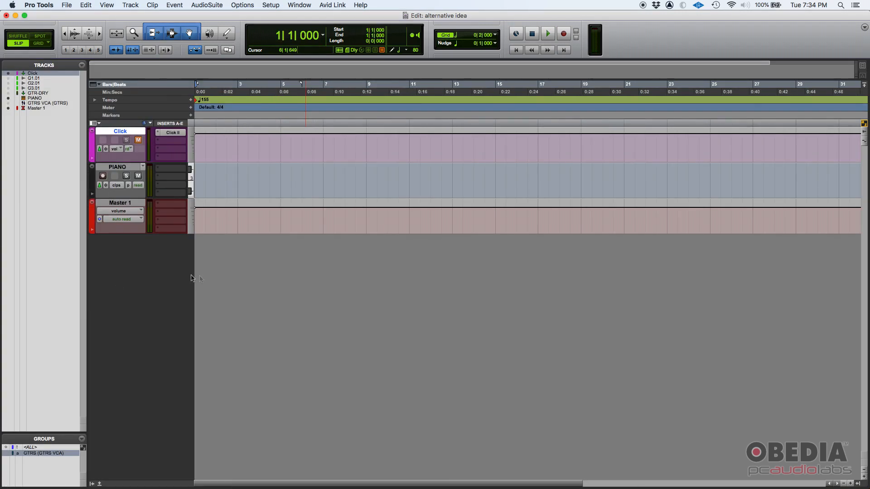
click(34, 77)
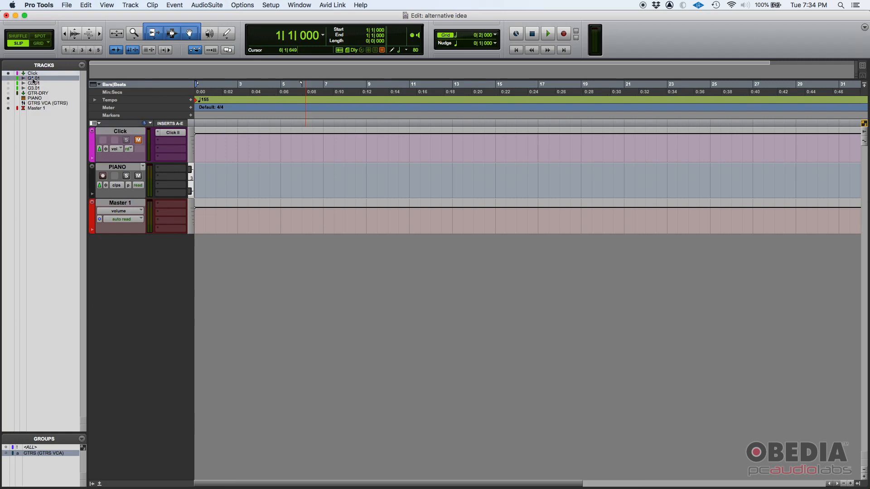
click(9, 78)
click(8, 83)
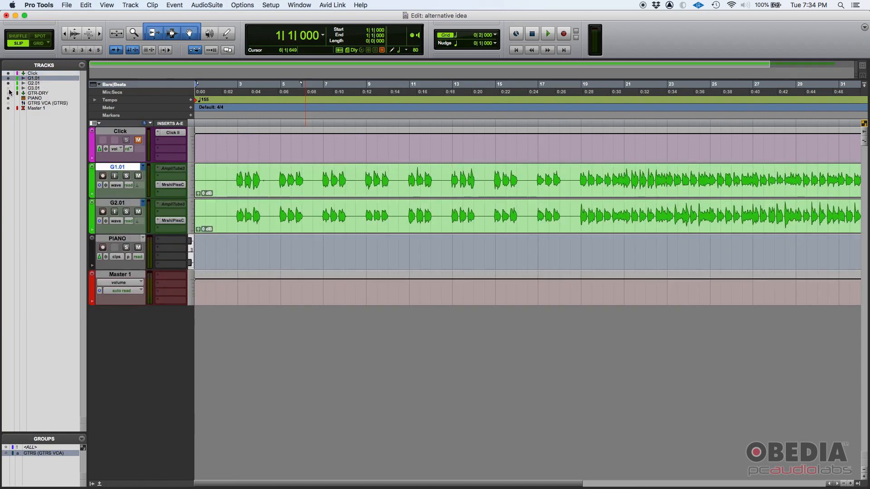
click(8, 88)
click(8, 92)
click(8, 103)
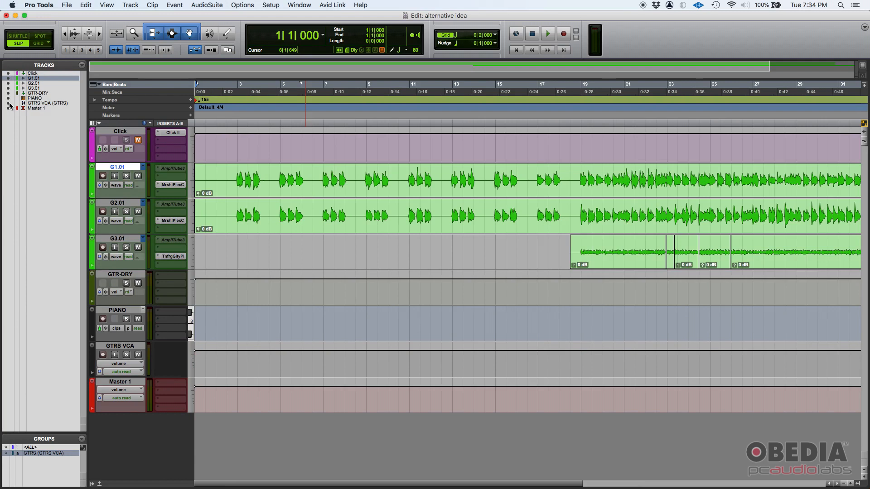
Select the Click and GTR-DRY tracks in turn to compare their track type icons in the track list
click(48, 108)
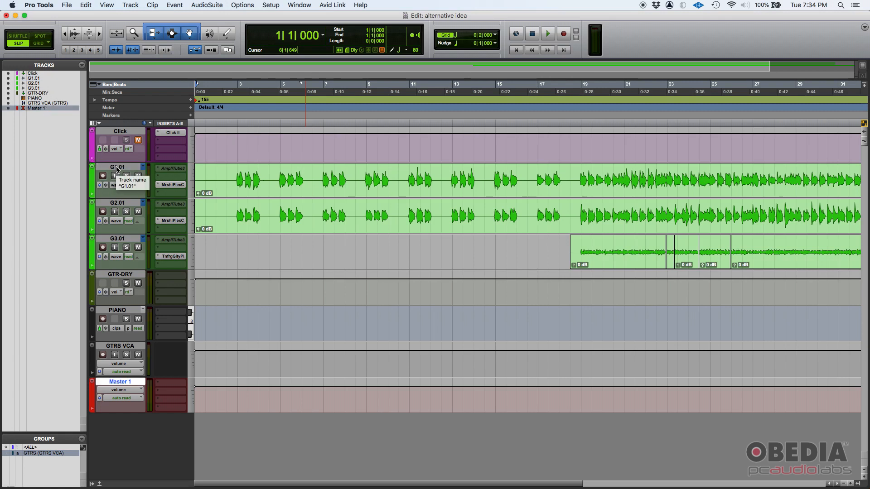
click(132, 132)
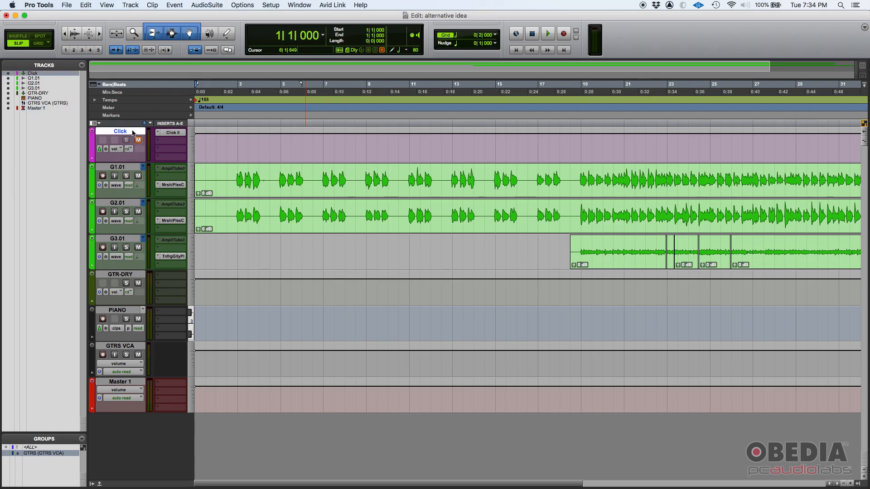
click(120, 276)
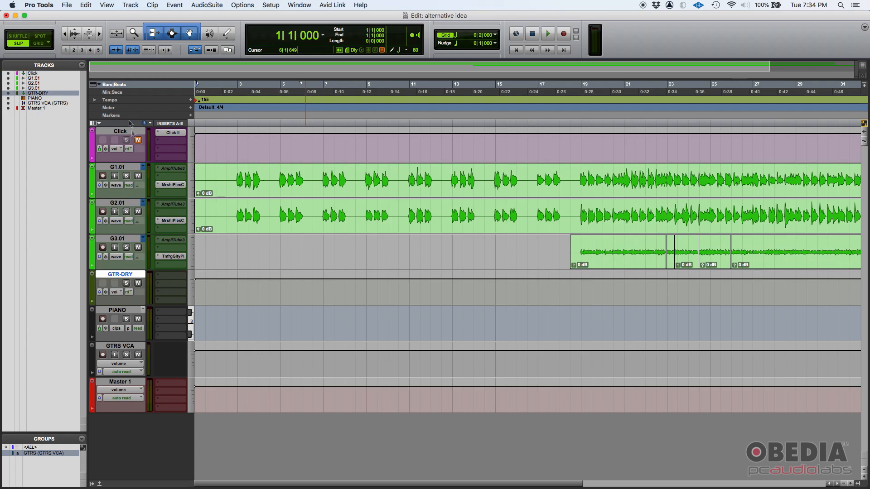
click(129, 132)
click(115, 276)
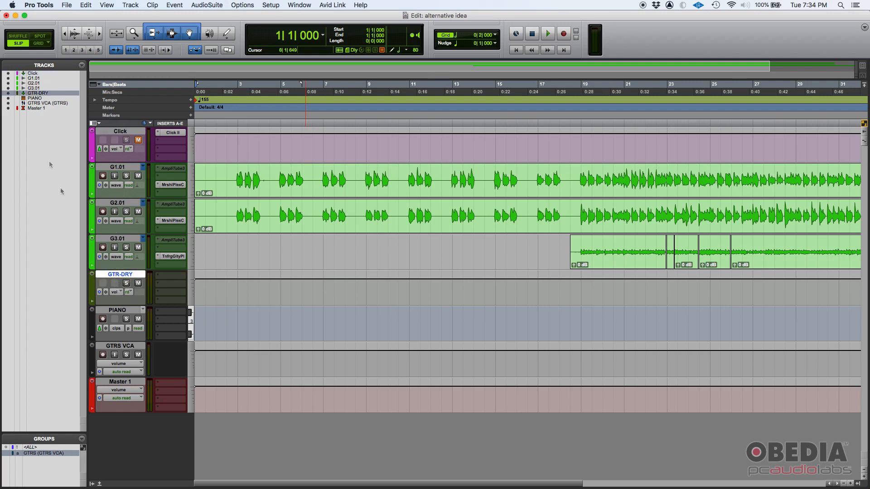
click(43, 83)
click(45, 73)
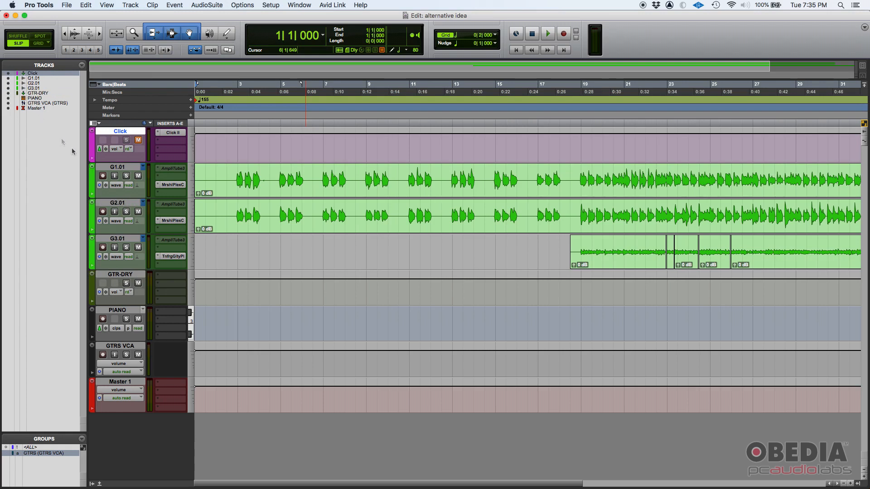
Select the G1.01, G2.01 and G3.01 tracks in turn to examine the audio track icon in the track list
click(119, 168)
click(119, 204)
click(113, 239)
click(121, 204)
click(122, 169)
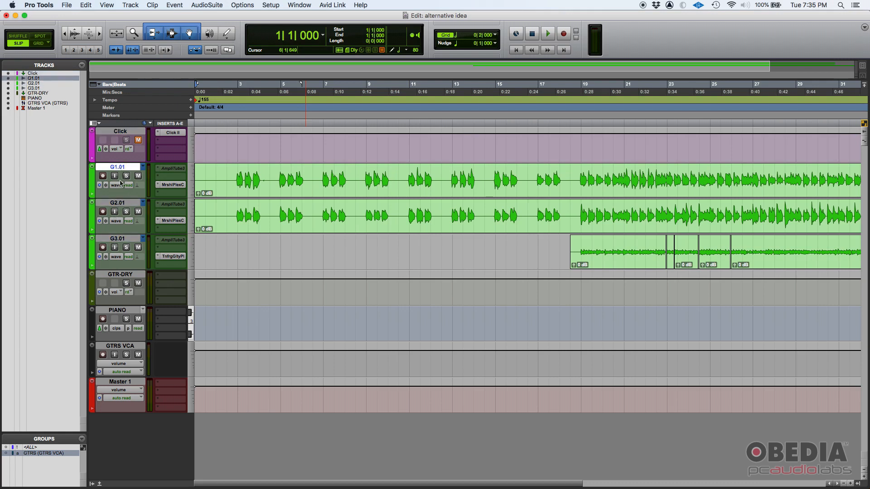
click(117, 202)
click(32, 78)
click(28, 88)
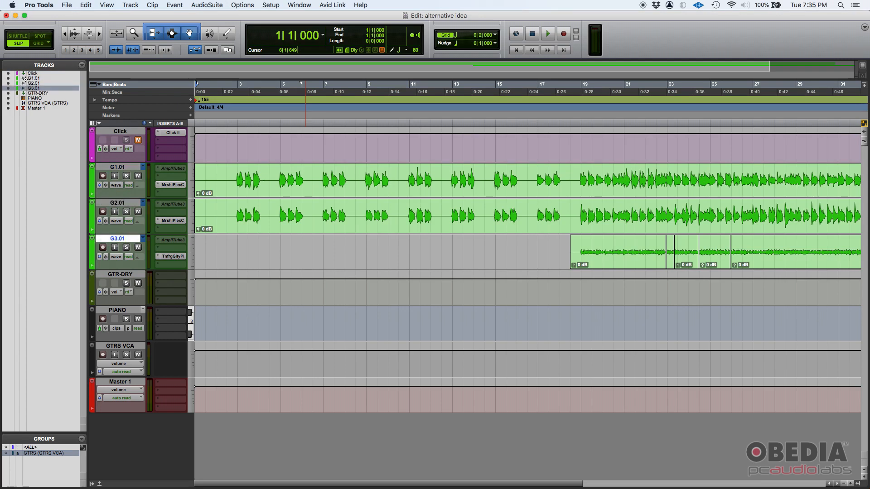
Select the PIANO, GTRS VCA and Master 1 tracks in turn to examine their track type icons in the track list
click(125, 310)
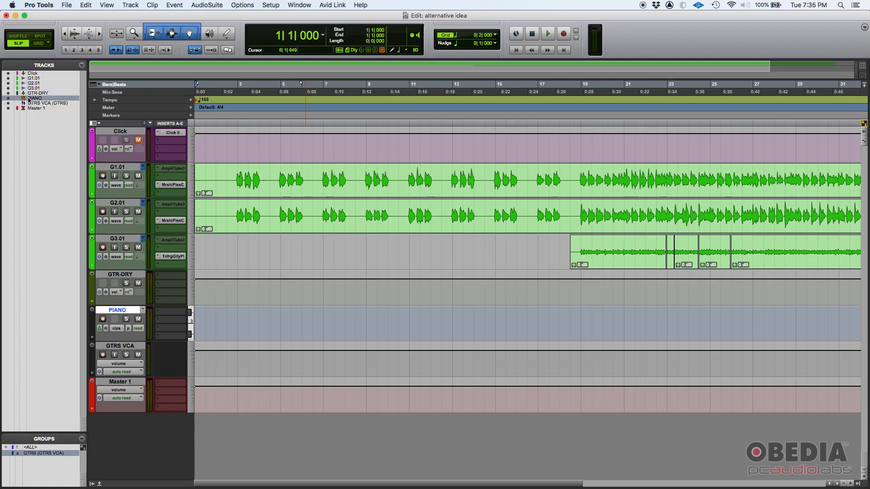
click(121, 347)
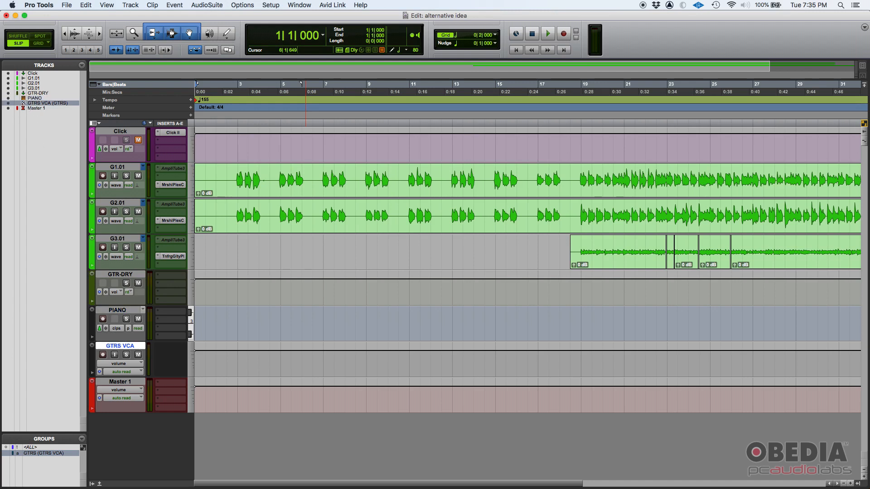
click(35, 109)
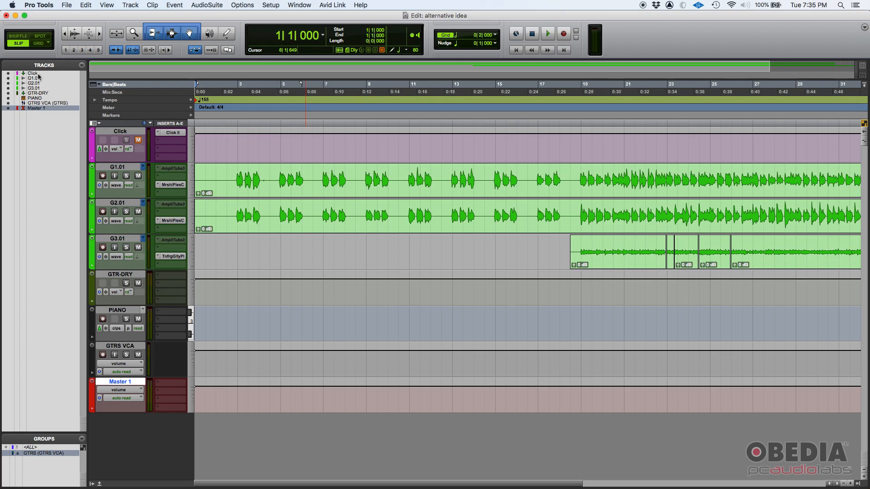
Select the Click and Master 1 tracks in turn and widen the track list column slightly
click(19, 72)
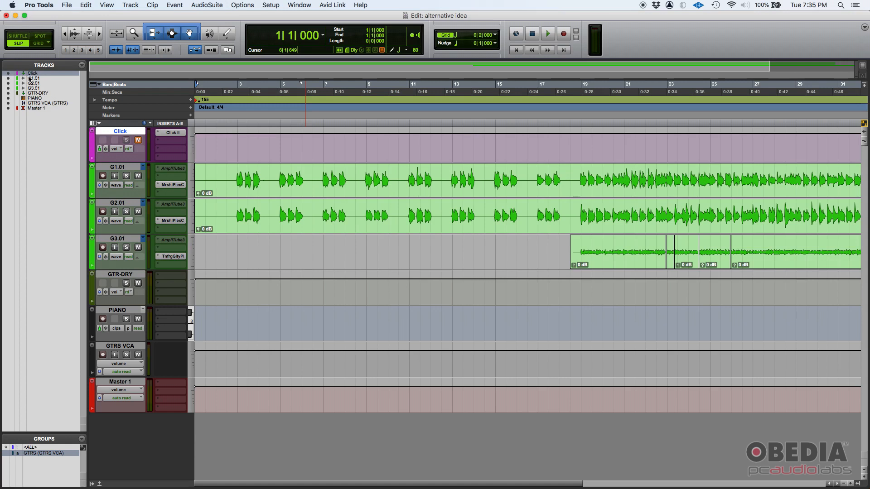
click(33, 109)
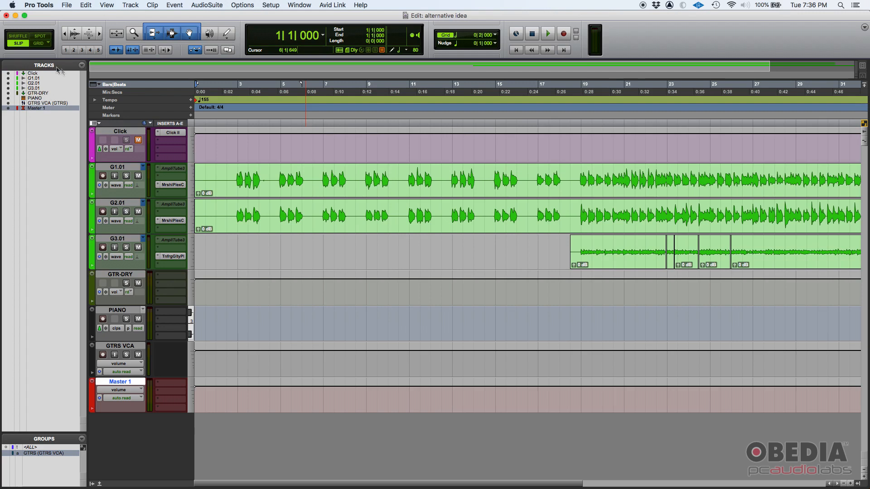
drag(87, 94, 103, 94)
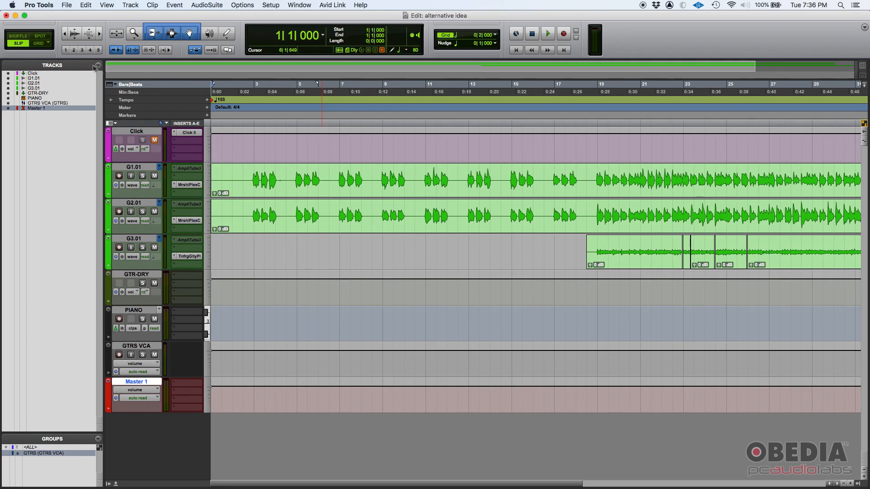
Show all tracks and filter the Edit window to show only the audio tracks
click(99, 67)
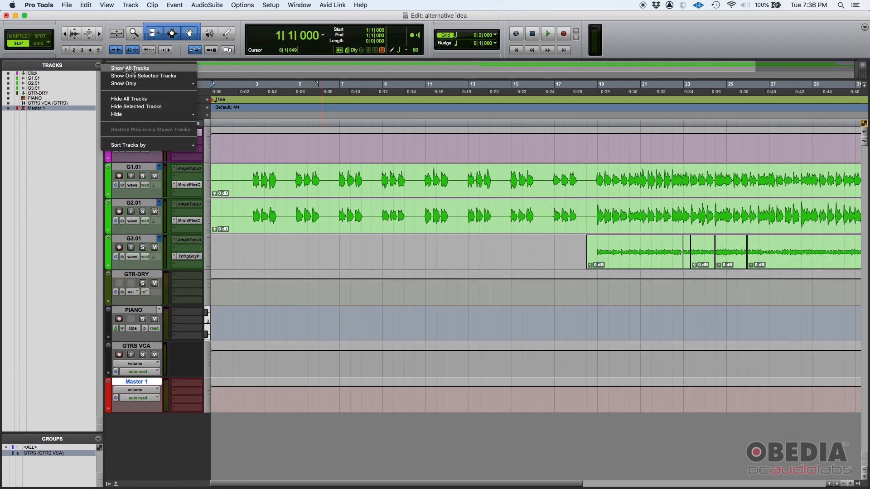
click(143, 69)
click(99, 68)
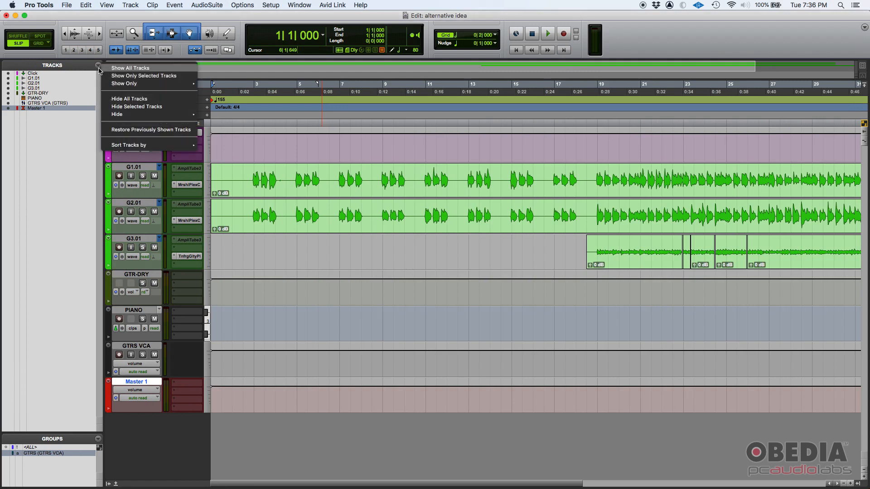
mouse_move(133, 85)
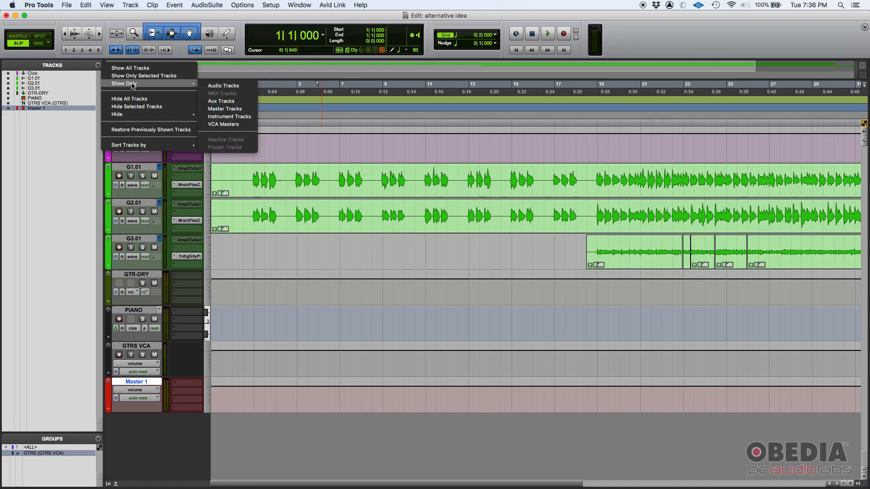
click(234, 87)
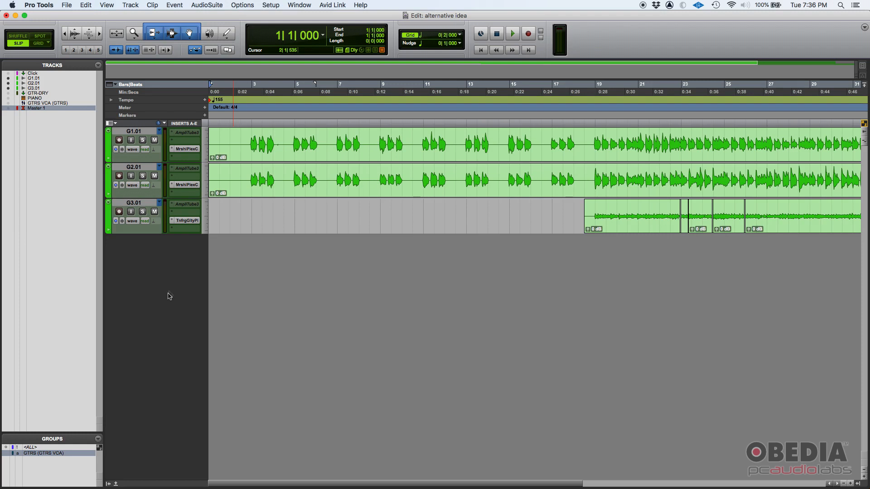
click(98, 65)
mouse_move(145, 84)
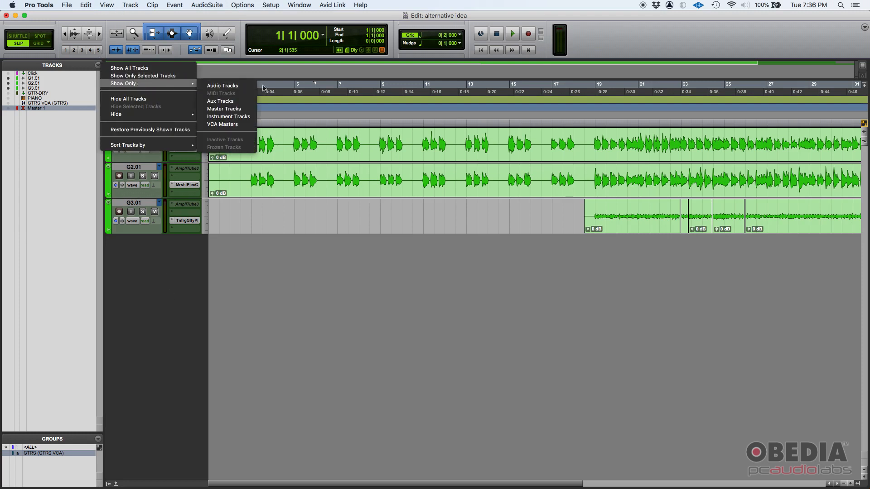
click(239, 85)
Show only the instrument tracks in the Edit window and bring all tracks back into view
click(98, 65)
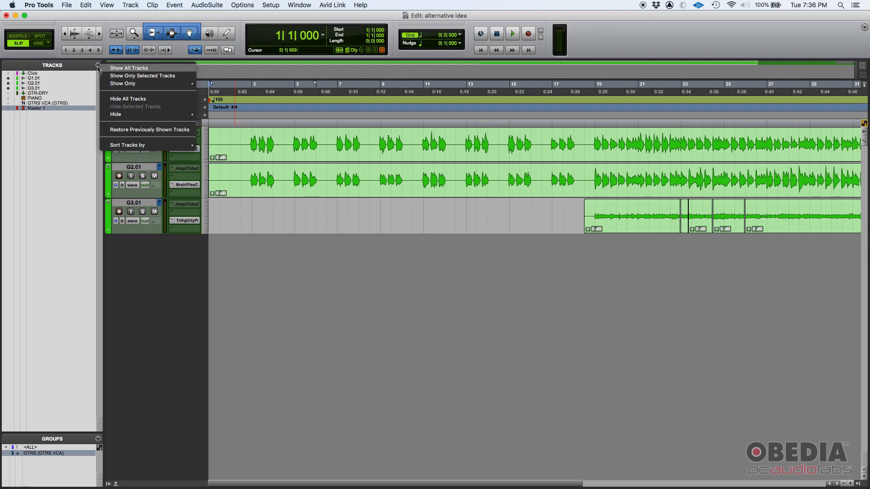
mouse_move(121, 86)
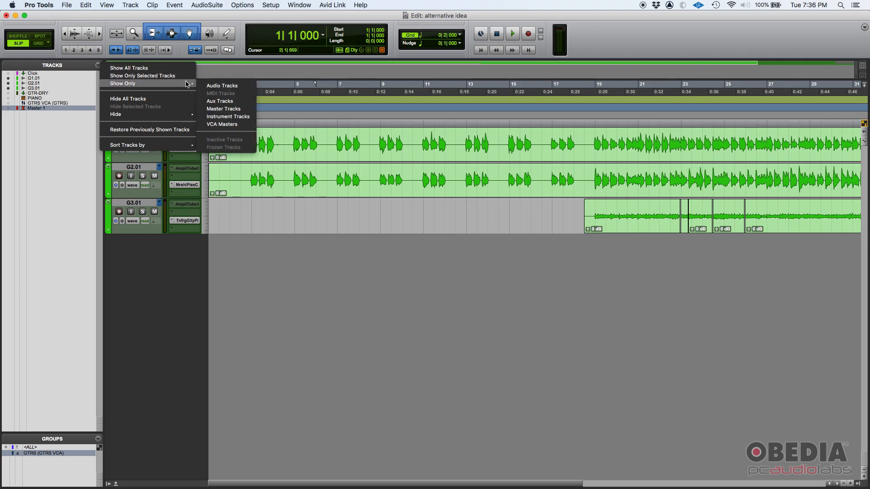
click(234, 117)
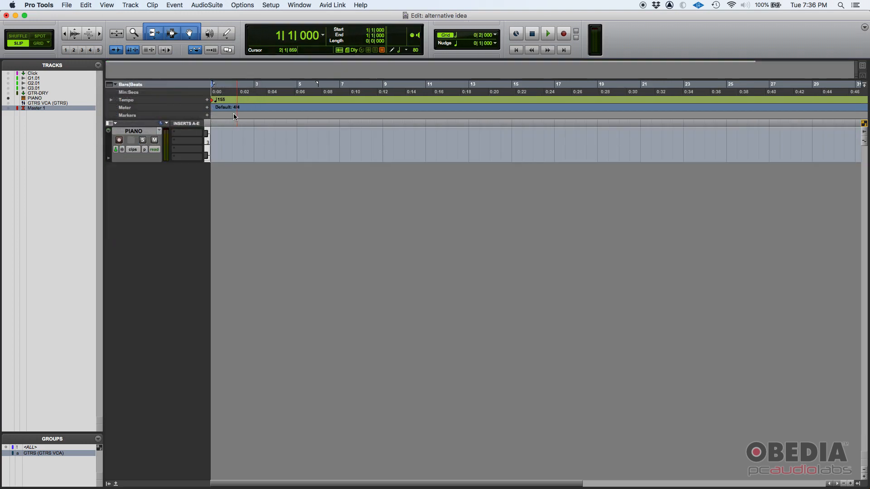
click(100, 67)
click(124, 71)
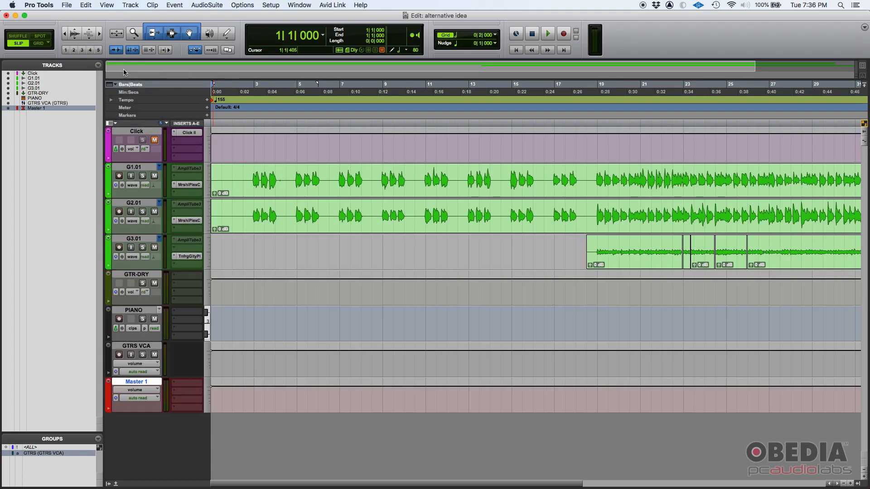
Select the tracks from G1.01 through GTR-DRY, show only those selected tracks, and restore the view of all tracks
click(100, 66)
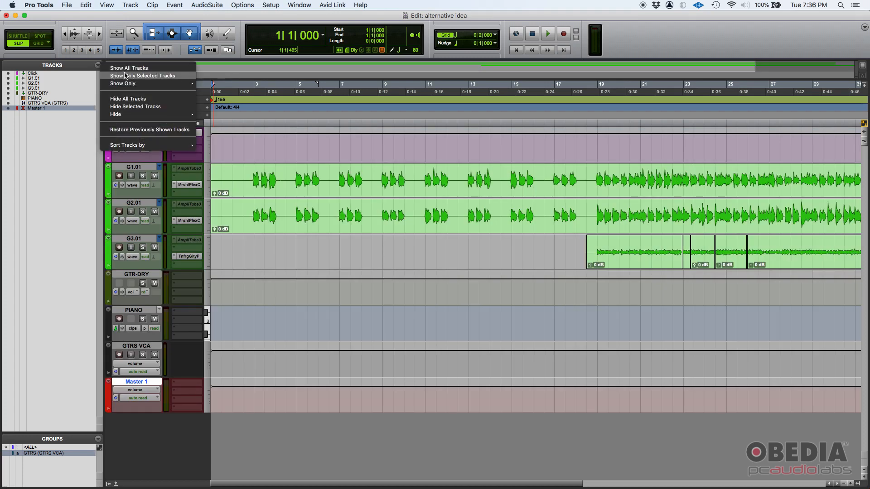
click(64, 161)
click(136, 166)
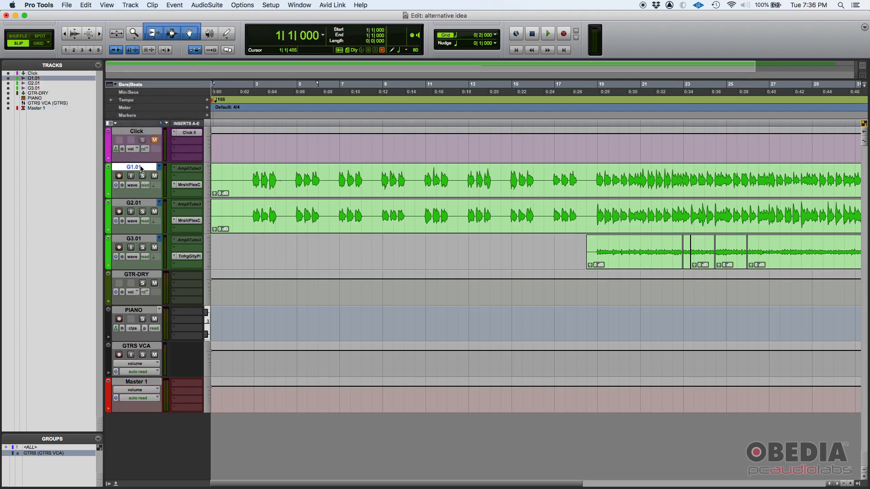
shift+click(136, 274)
click(104, 67)
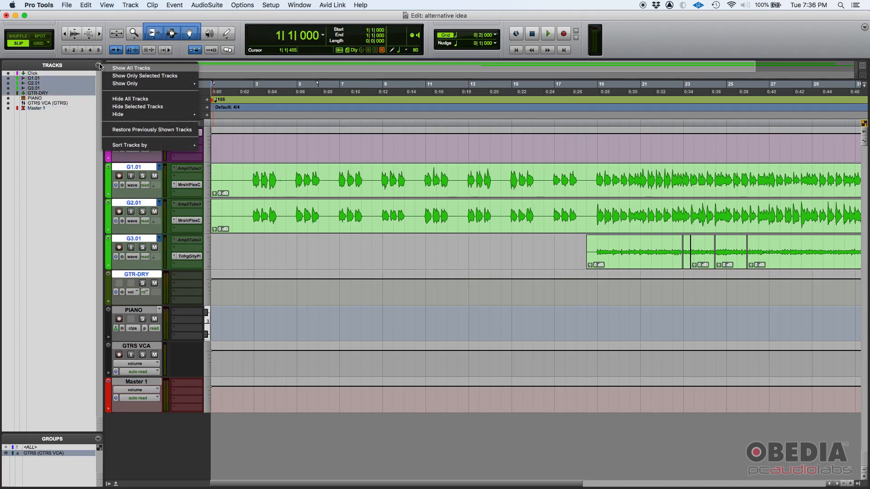
click(143, 75)
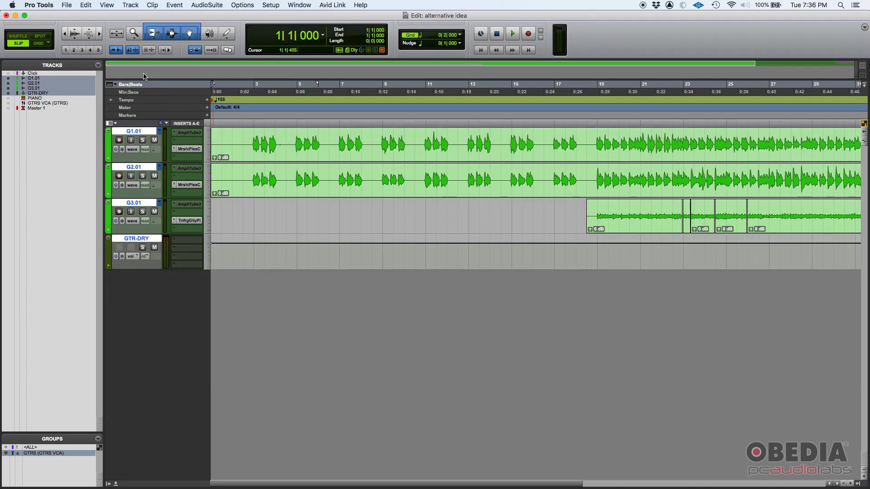
click(97, 66)
click(111, 70)
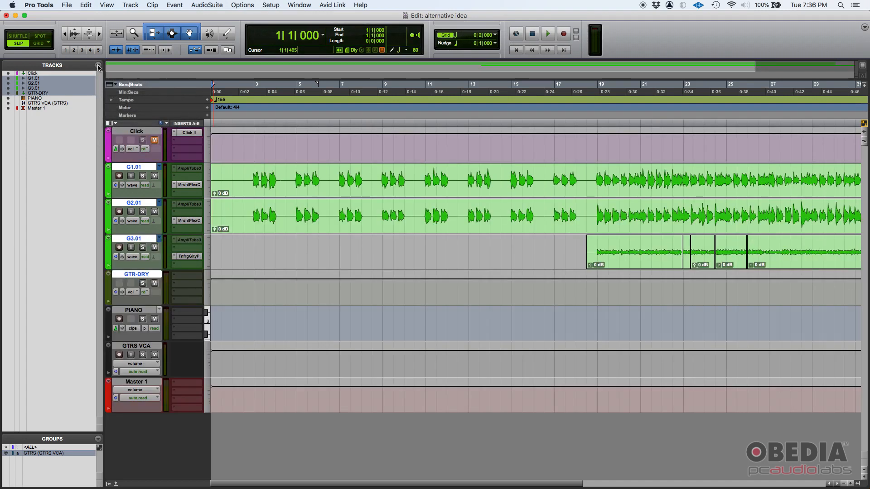
Examine the track list's options for hiding tracks by type, restoring previously shown tracks and sorting tracks
click(97, 66)
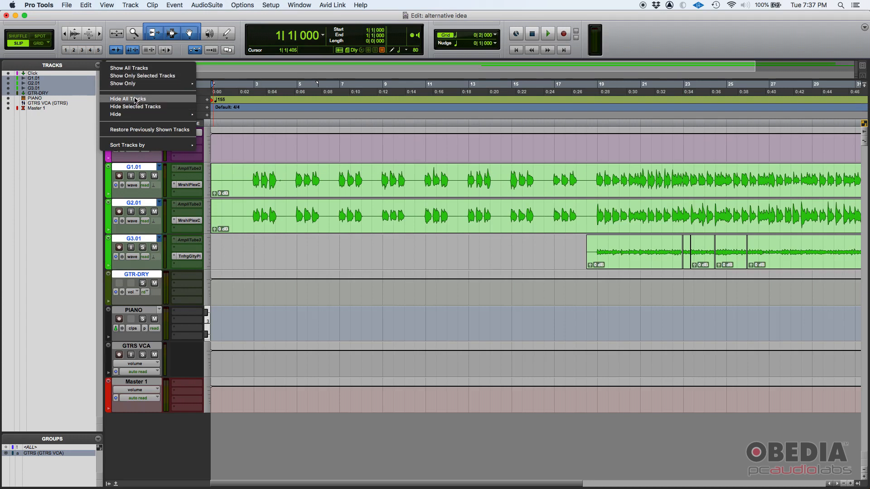
mouse_move(143, 115)
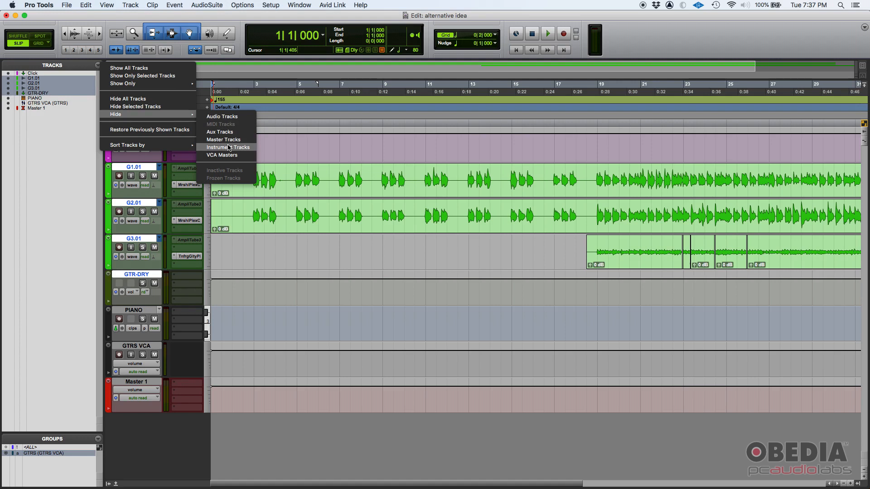
mouse_move(184, 84)
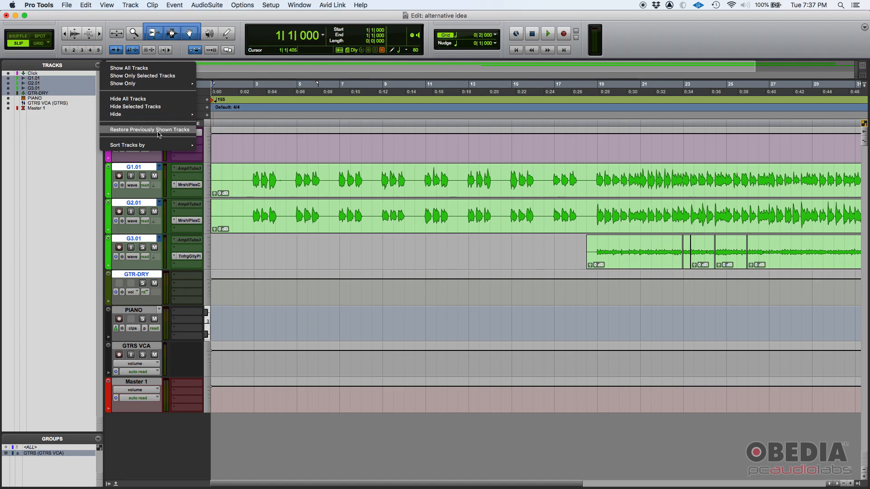
mouse_move(156, 145)
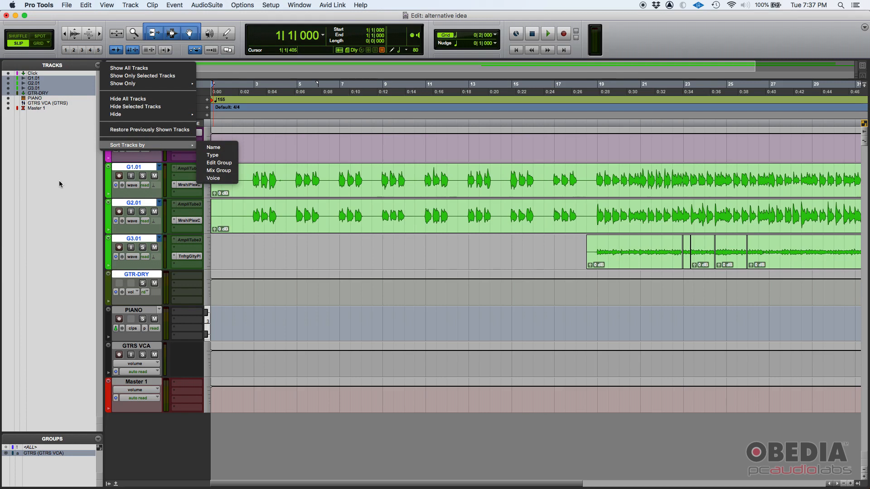
click(24, 142)
Select the Click track, review the Show Only track types, and show all tracks
click(139, 132)
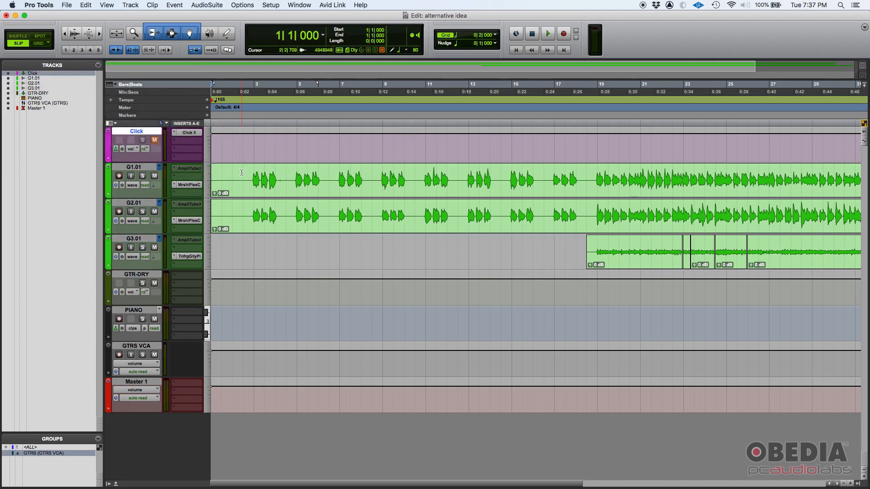
click(98, 66)
mouse_move(136, 85)
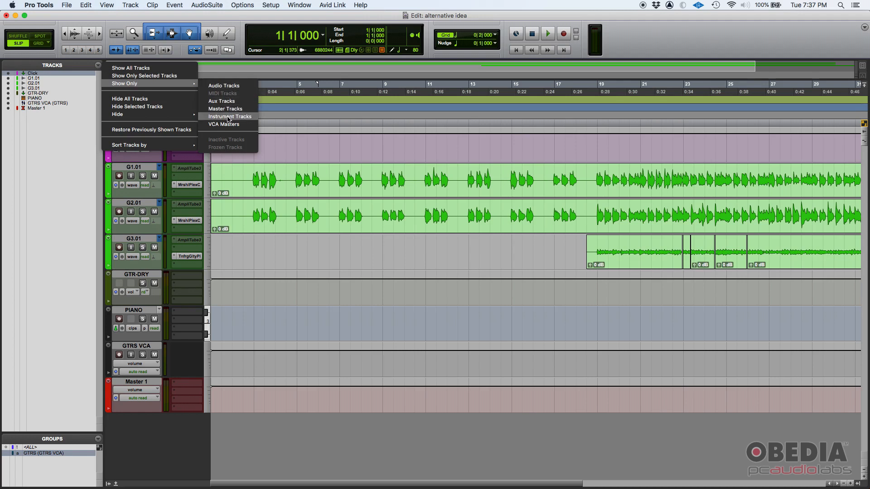
click(152, 70)
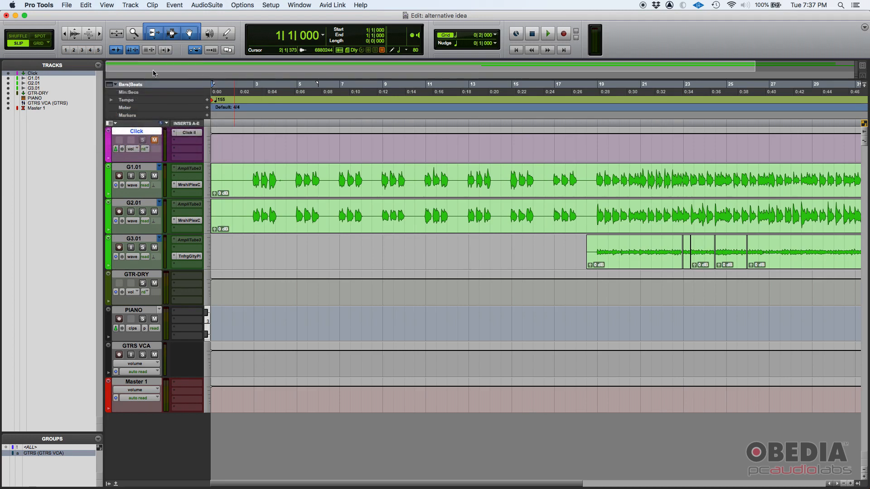